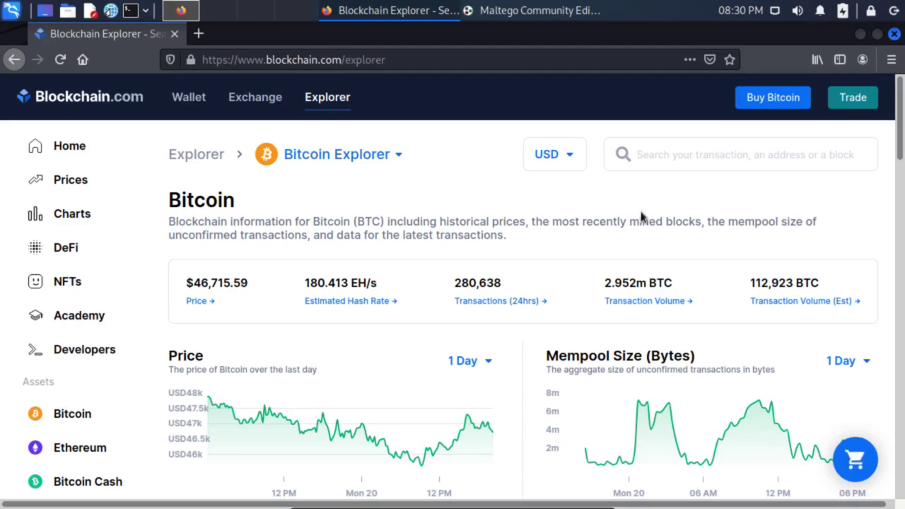
# - Search Blockchain.com Explorer for the pasted Bitcoin address and view its BTC and BCH matches
pyautogui.write('13AM4VW2dhxYgXeQepoHkHSQuy6NgaEb94')
pyautogui.press('Return')
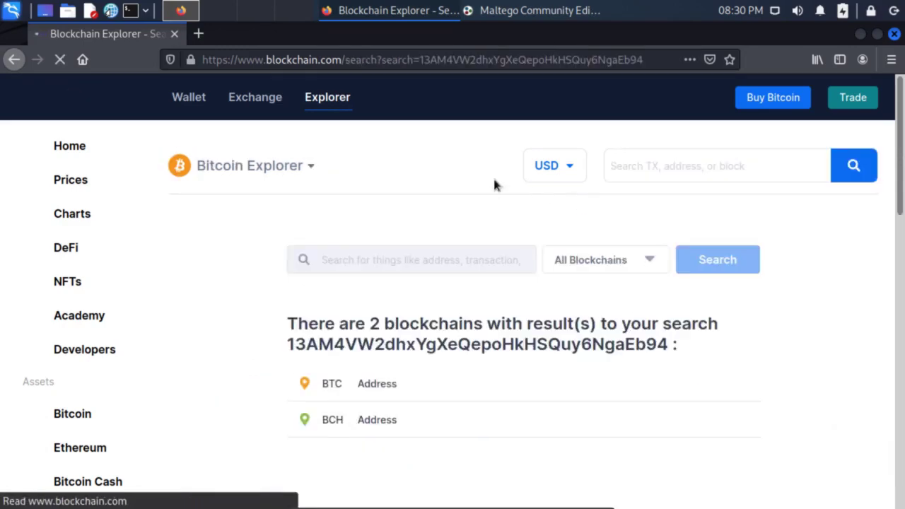
pyautogui.scroll(-3, 494, 186)
# - Open the BTC address result and scroll through its summary and 143 transactions onto page 2
pyautogui.click(335, 265)
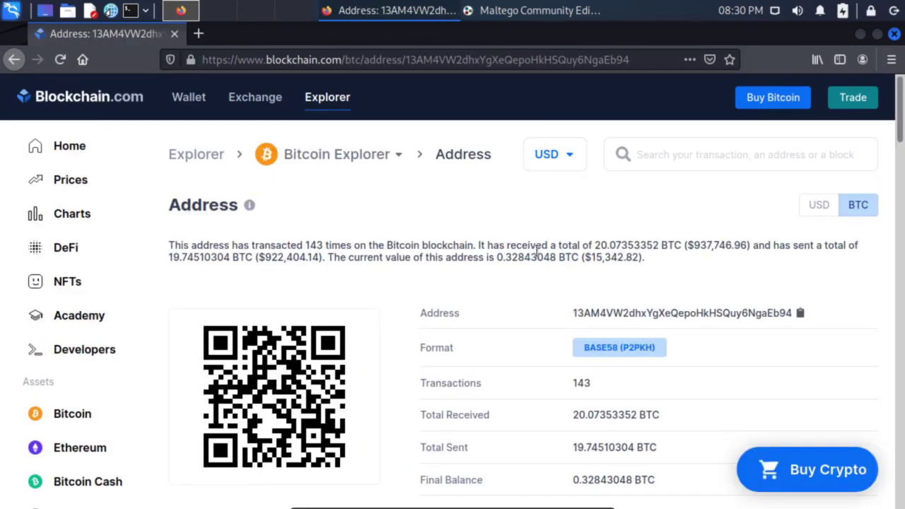
pyautogui.scroll(-2, 551, 297)
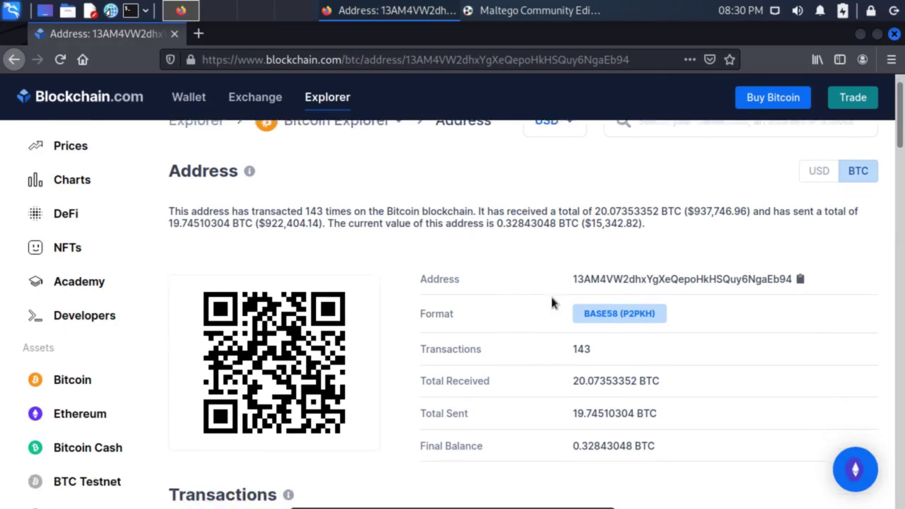
pyautogui.moveTo(605, 302); pyautogui.dragTo(546, 306)
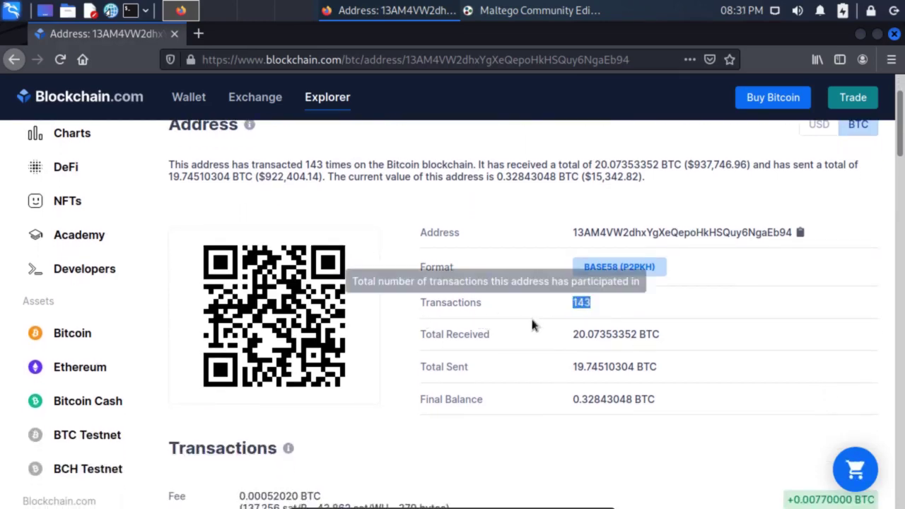
pyautogui.scroll(-2, 531, 316)
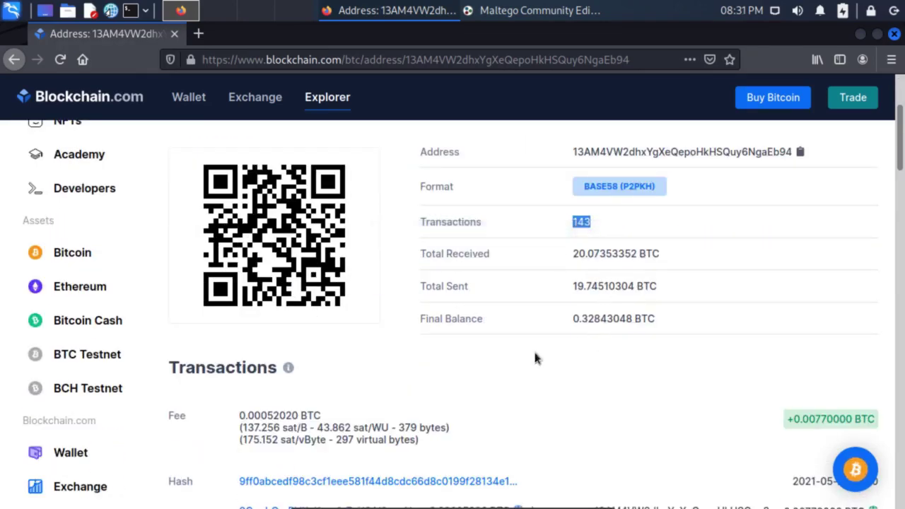
pyautogui.scroll(-3, 533, 348)
pyautogui.scroll(-3, 600, 248)
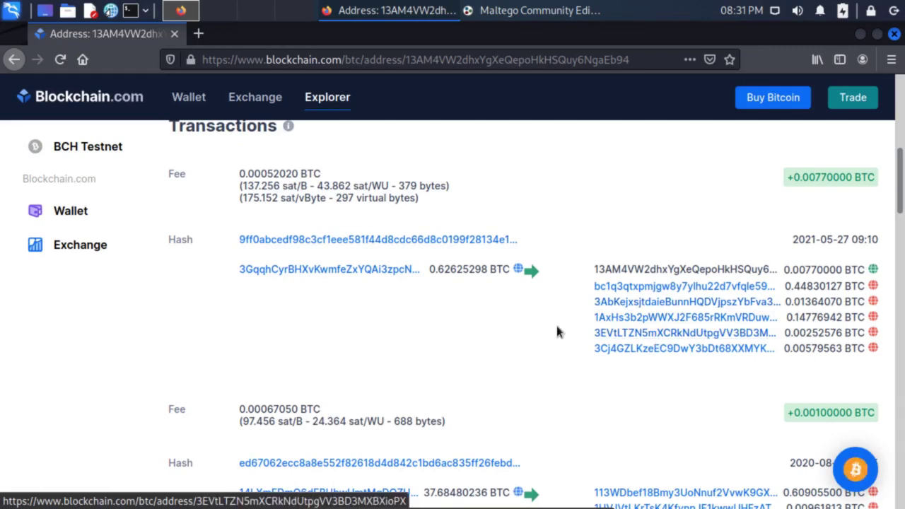
pyautogui.scroll(1, 551, 340)
pyautogui.scroll(-1, 543, 350)
pyautogui.scroll(-10, 544, 352)
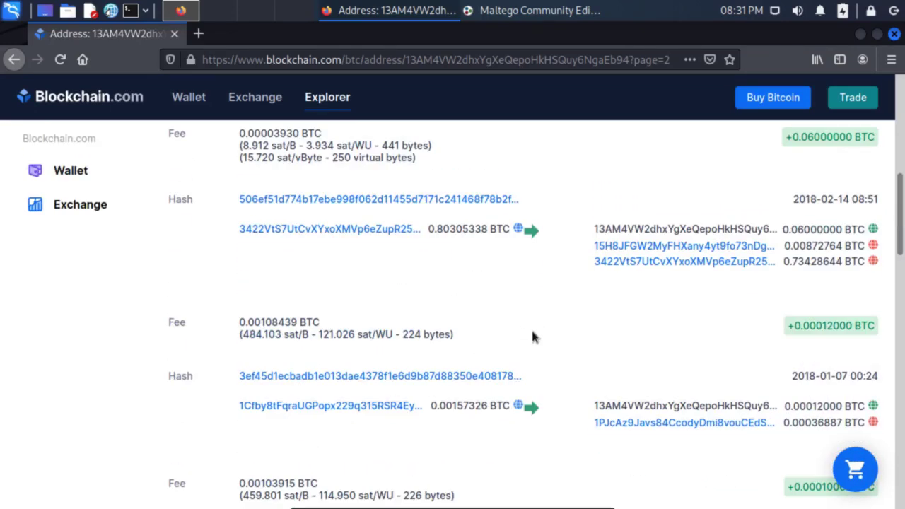
pyautogui.scroll(-7, 531, 337)
pyautogui.scroll(-1, 533, 338)
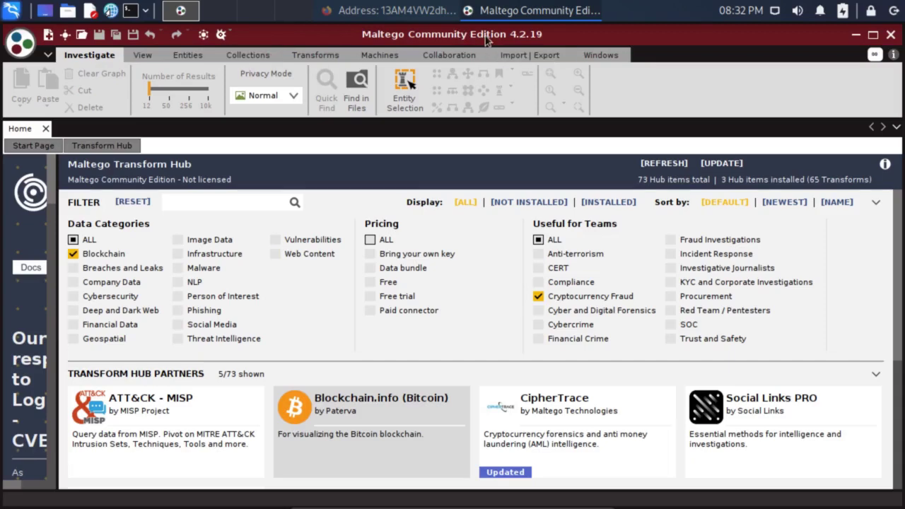
# - Review the Blockchain.info (Bitcoin) card in the Blockchain-filtered Transform Hub, then start a new graph
pyautogui.scroll(-2, 323, 338)
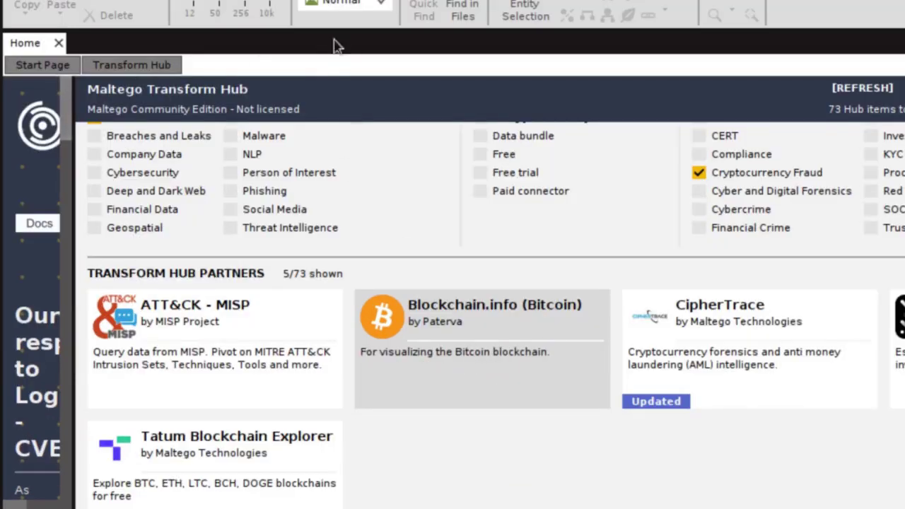
pyautogui.moveTo(505, 347)
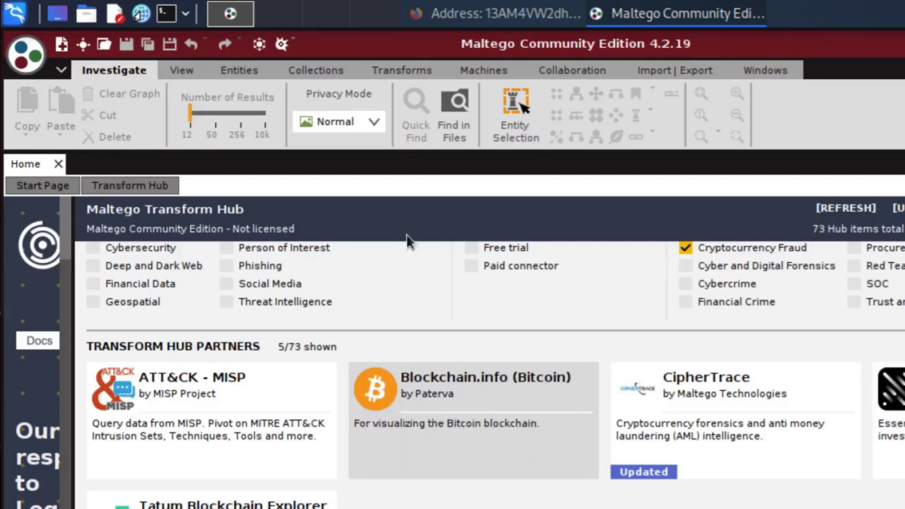
pyautogui.click(61, 44)
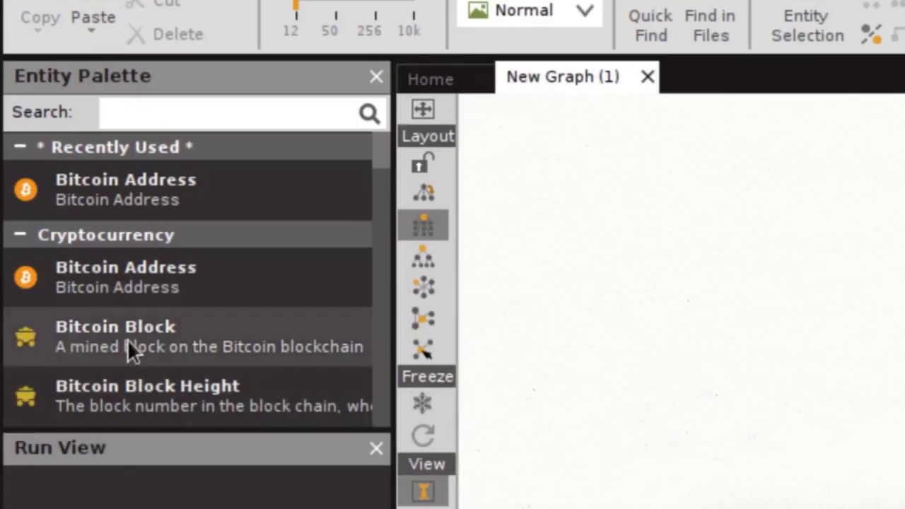
# - Browse the Entity Palette's Cryptocurrency entities and place a Bitcoin Address entity on New Graph (1)
pyautogui.scroll(-2, 323, 278)
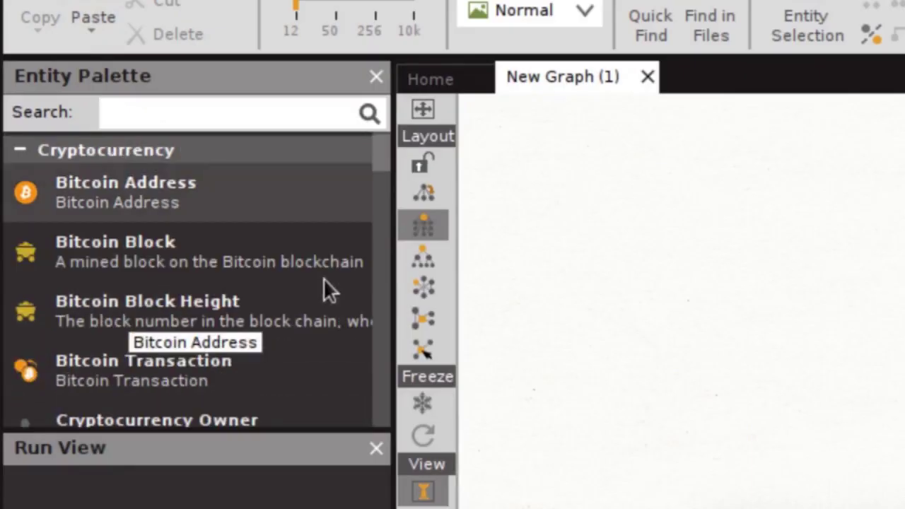
pyautogui.scroll(-2, 323, 278)
pyautogui.scroll(-2, 172, 304)
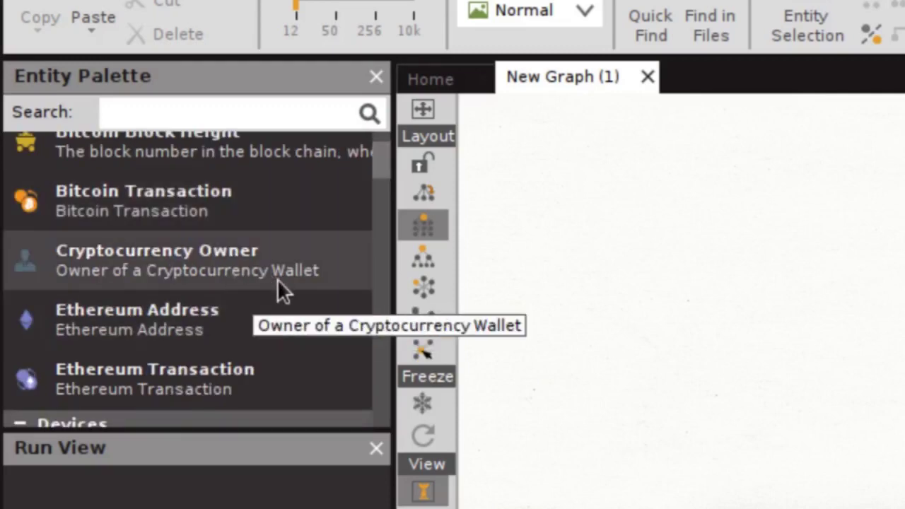
pyautogui.scroll(-2, 212, 323)
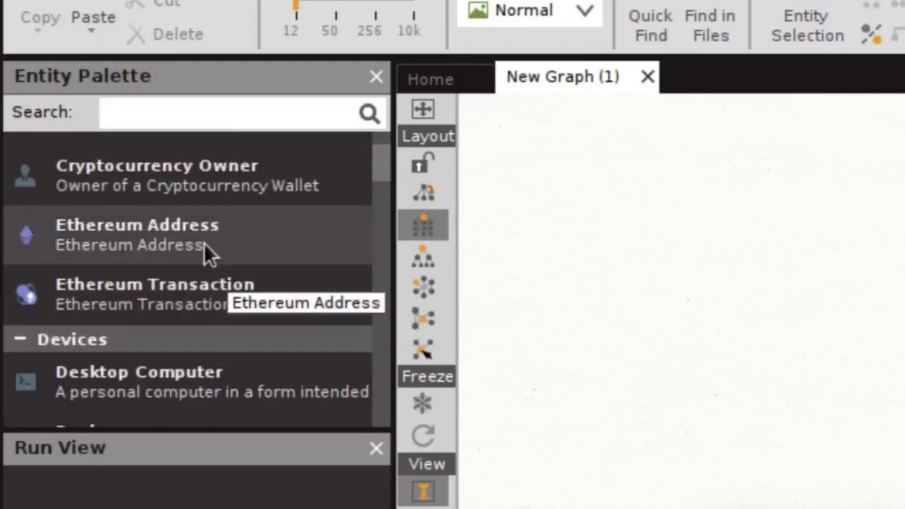
pyautogui.scroll(6, 244, 301)
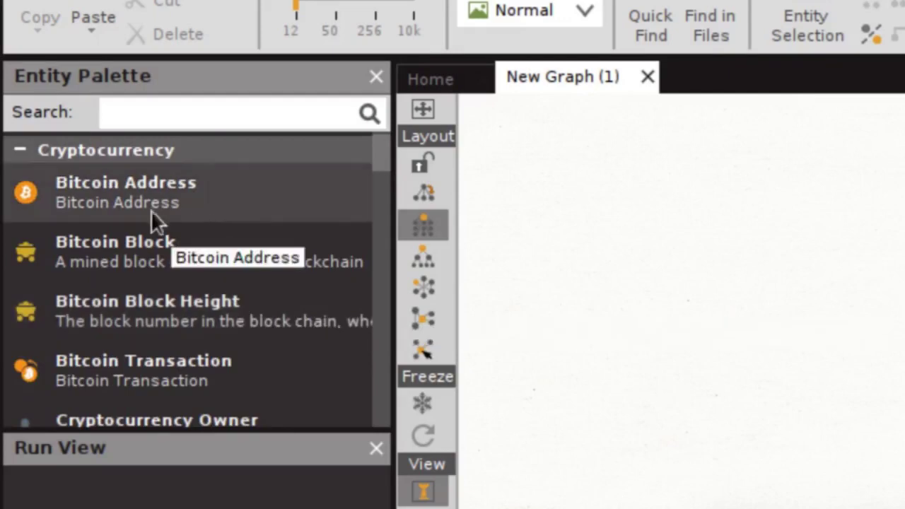
pyautogui.moveTo(76, 199); pyautogui.dragTo(899, 315)
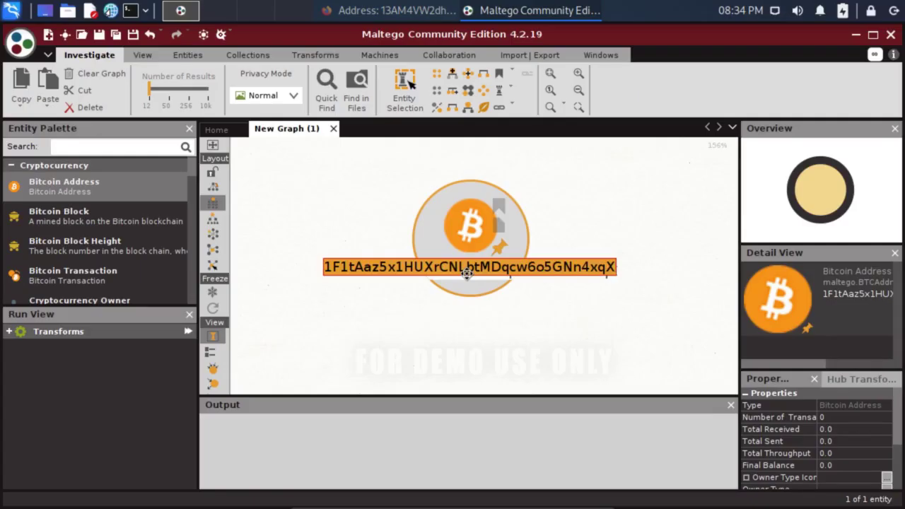
# - Replace the Bitcoin Address entity's sample value with the pasted target address and select it
pyautogui.press('BackSpace')
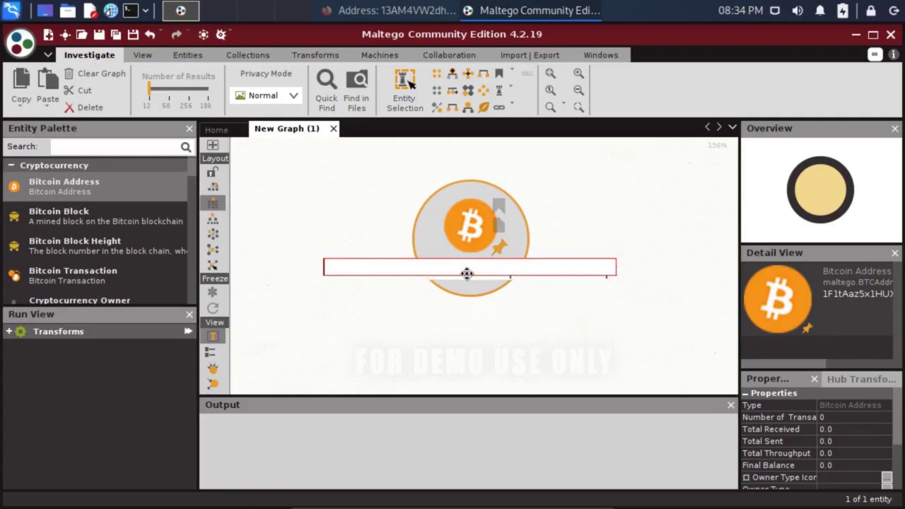
pyautogui.write('13AM4VW2dhxYgXeQepoHkHSQuy6NgaEb94')
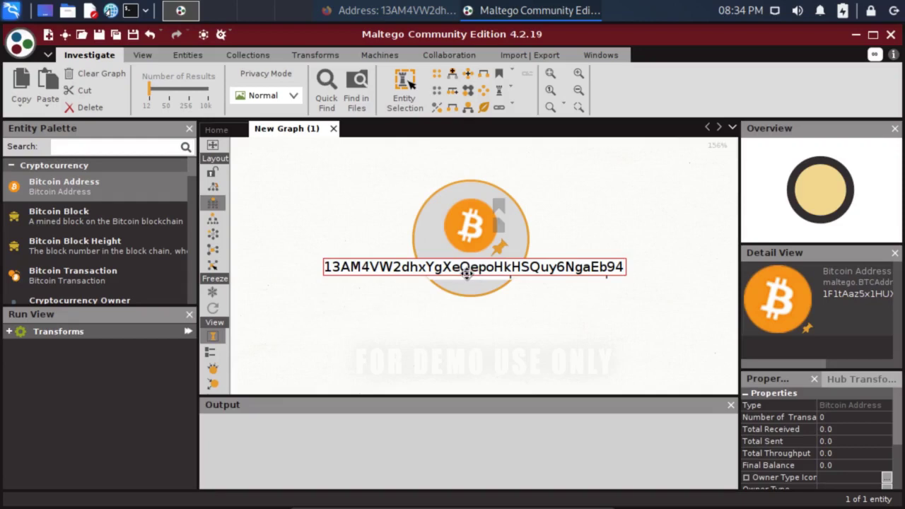
pyautogui.press('Return')
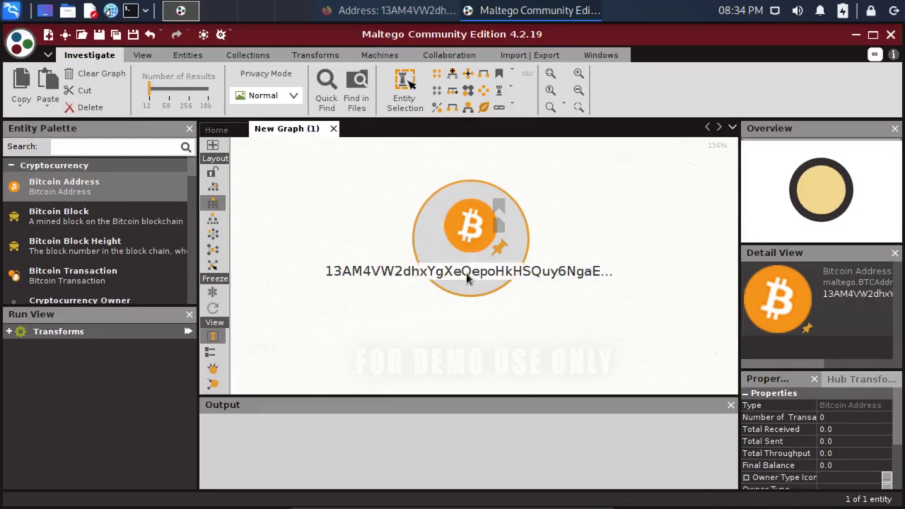
pyautogui.scroll(-2, 344, 263)
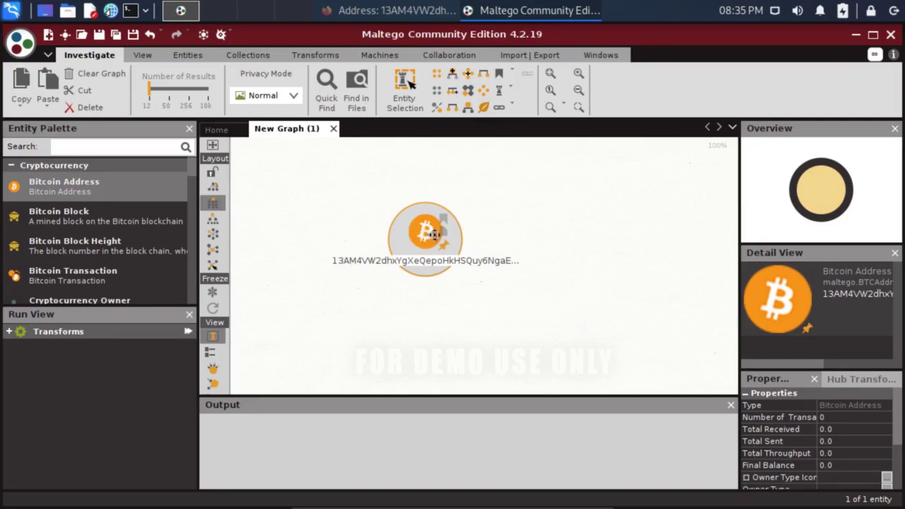
pyautogui.scroll(-2, 385, 306)
pyautogui.click(419, 258)
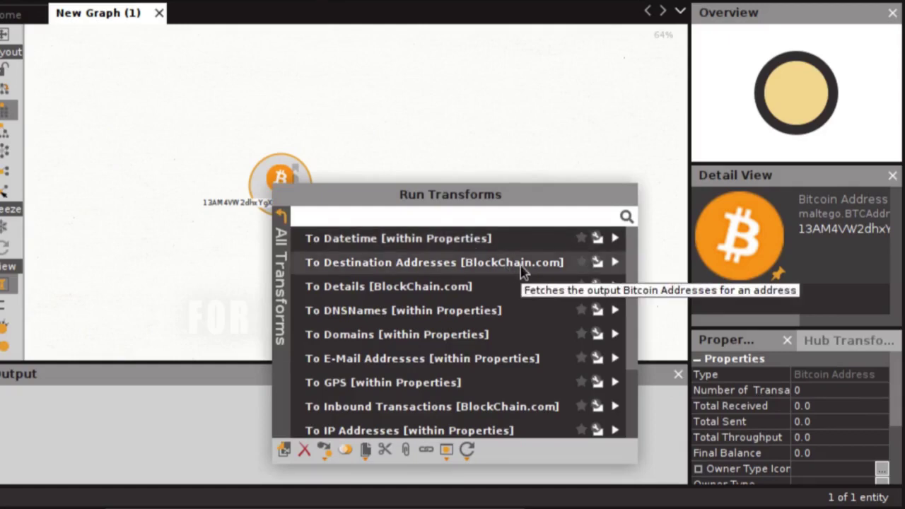
# - Run To Source Addresses [BlockChain.com] on the target address, adding its 12 source addresses
pyautogui.click(521, 268)
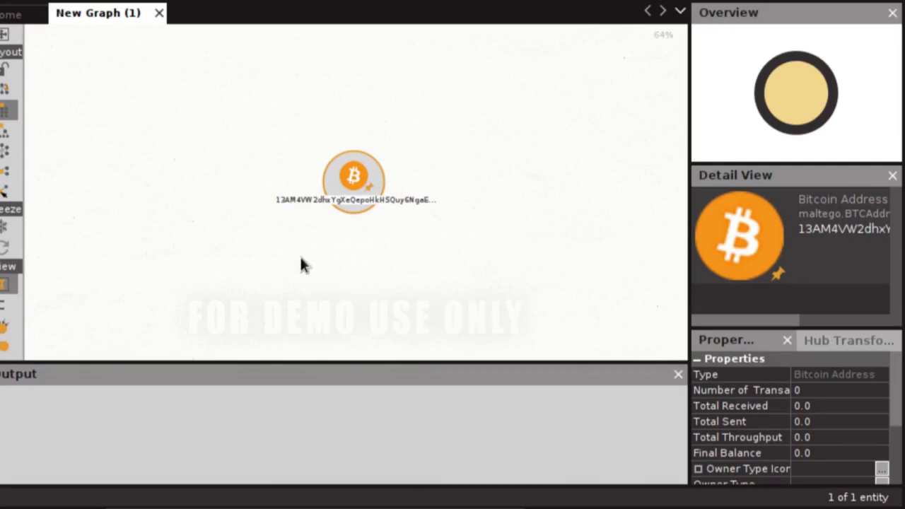
pyautogui.rightClick(347, 182)
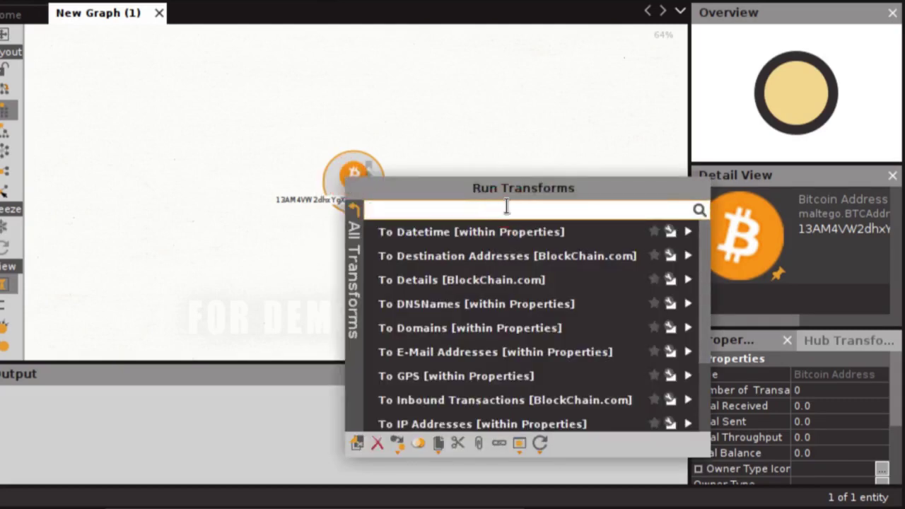
pyautogui.write('blockchain')
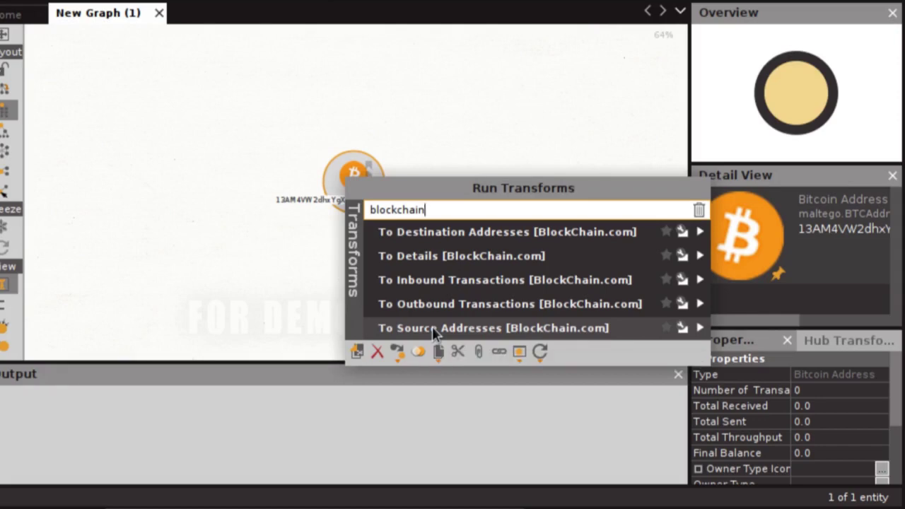
pyautogui.click(432, 327)
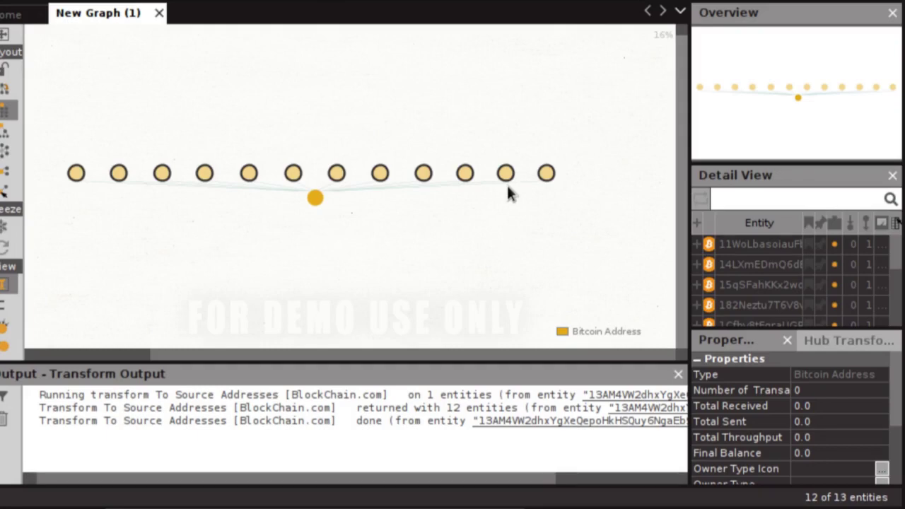
pyautogui.click(314, 198)
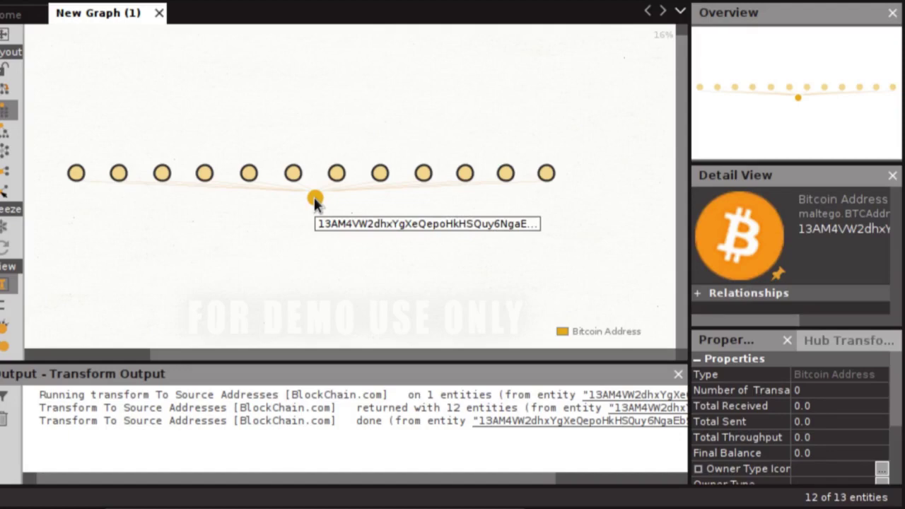
pyautogui.click(269, 177)
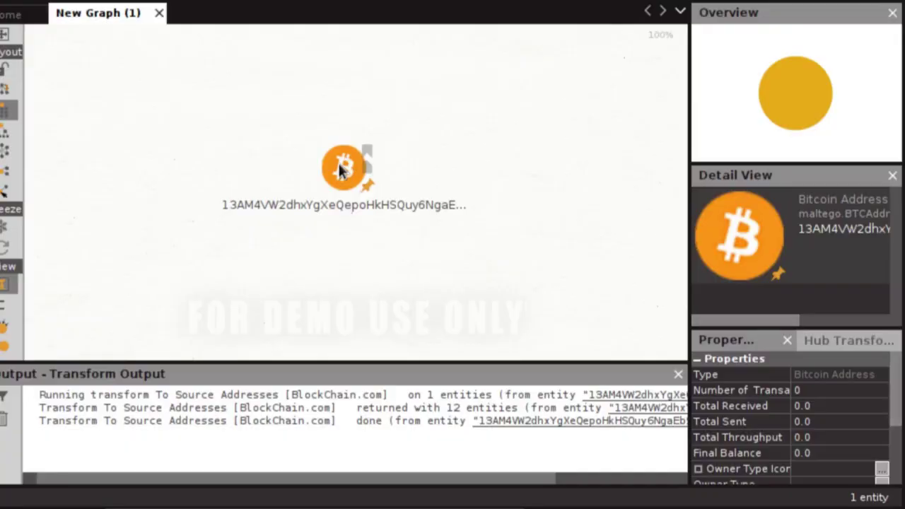
# - Run To Destination Addresses on the target, then open the right-hand destination address on blockchain.com
pyautogui.rightClick(340, 169)
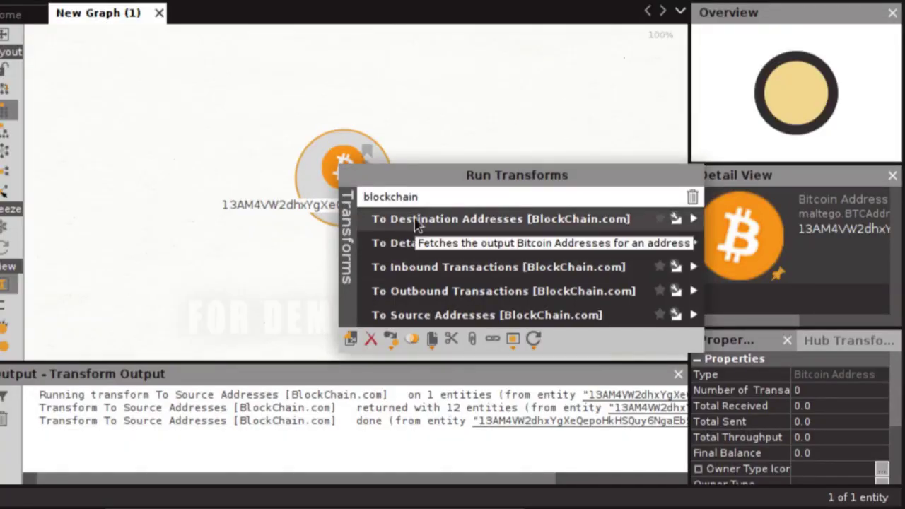
pyautogui.click(442, 219)
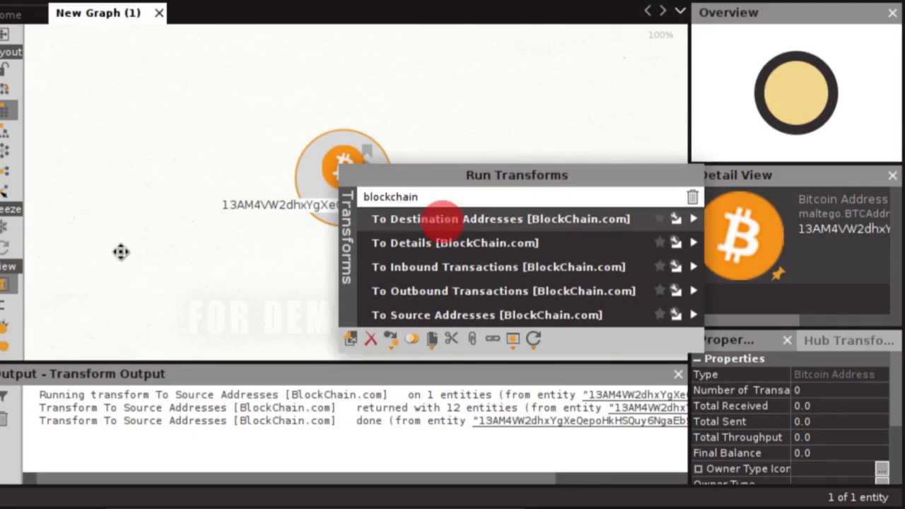
pyautogui.click(260, 324)
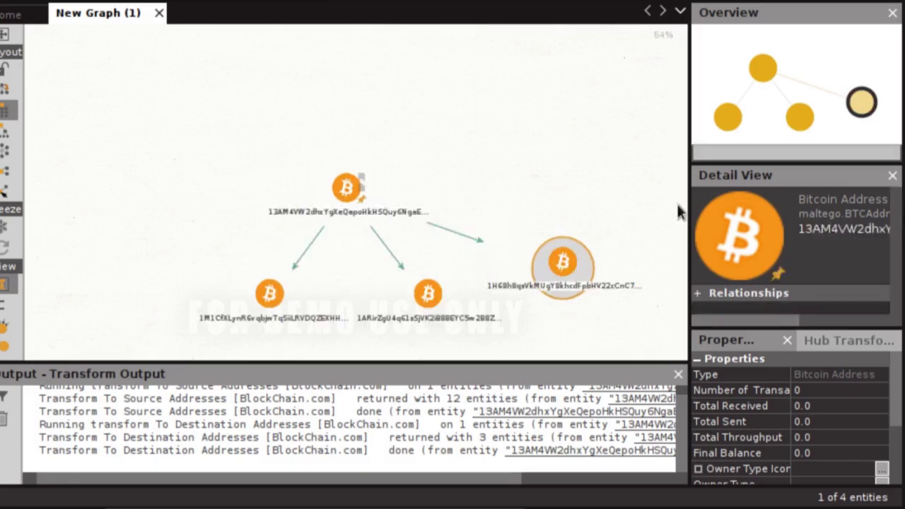
pyautogui.click(488, 226)
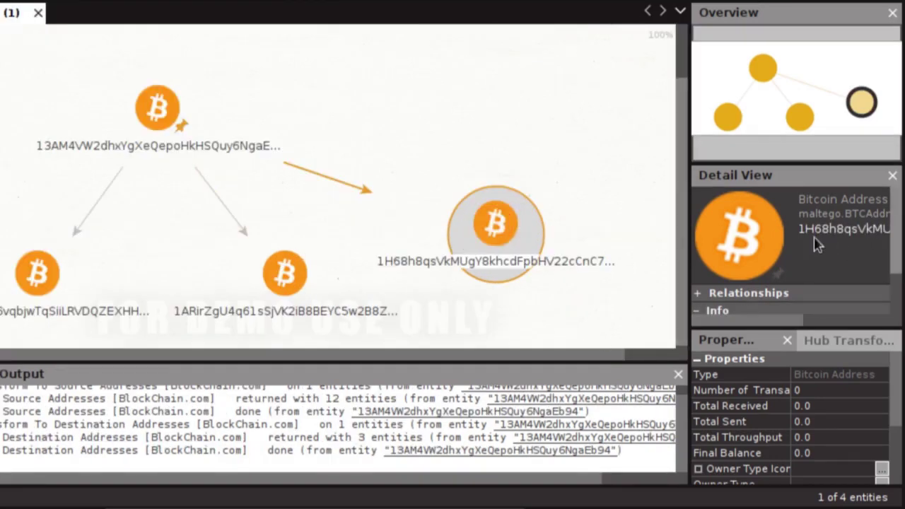
pyautogui.scroll(-2, 786, 277)
pyautogui.click(786, 271)
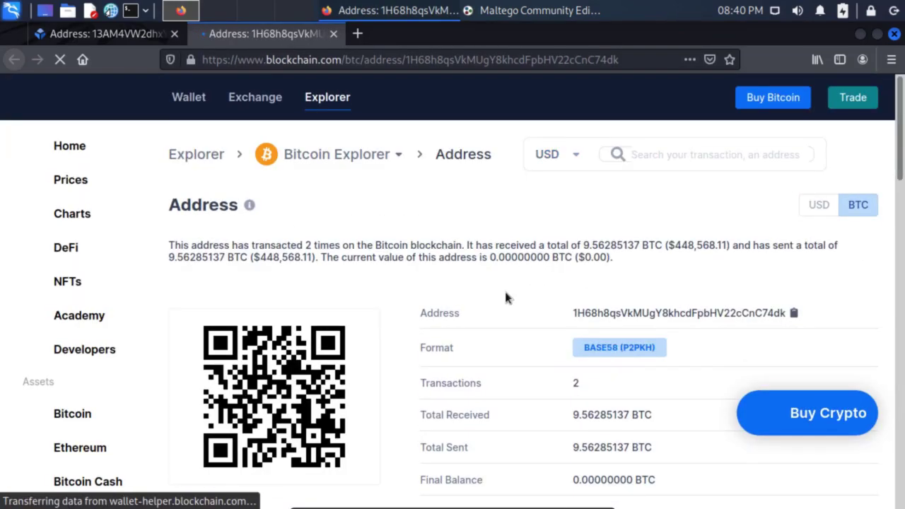
# - Highlight the address's transaction count of 2 and its received amount in US dollars
pyautogui.scroll(-3, 535, 281)
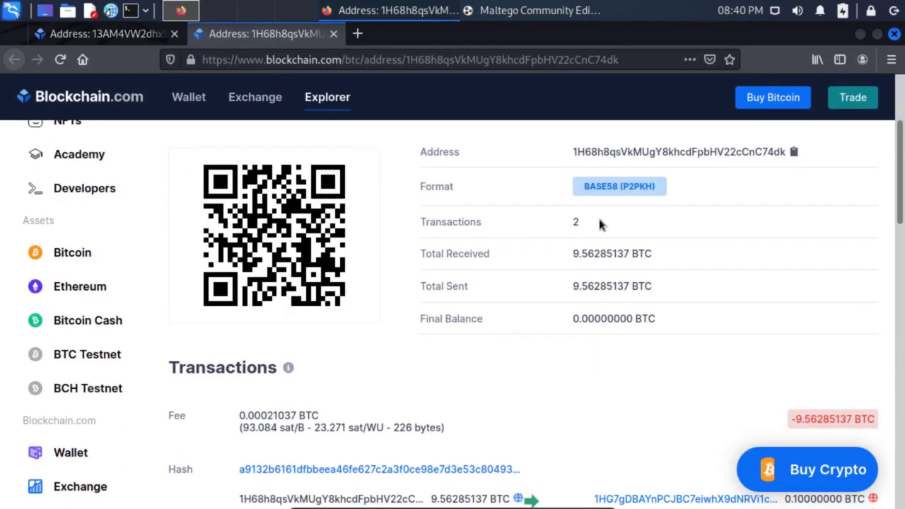
pyautogui.doubleClick(598, 219)
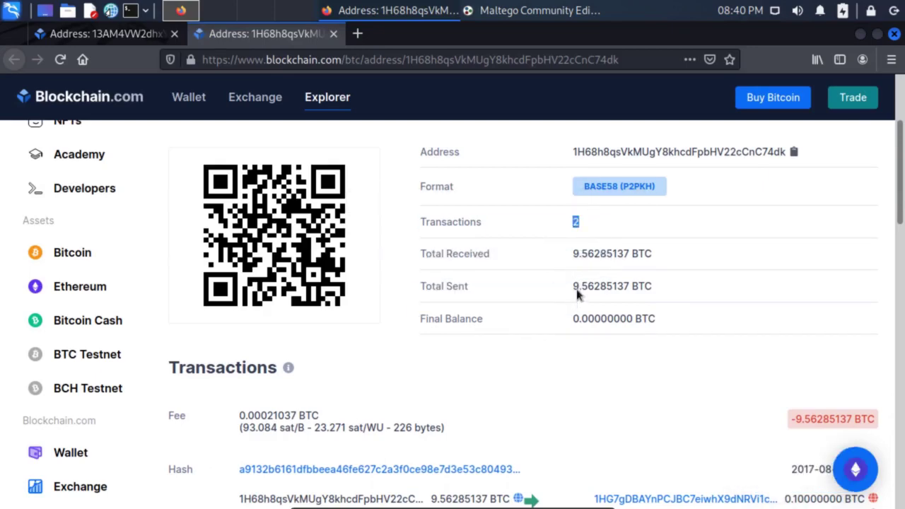
pyautogui.scroll(3, 580, 282)
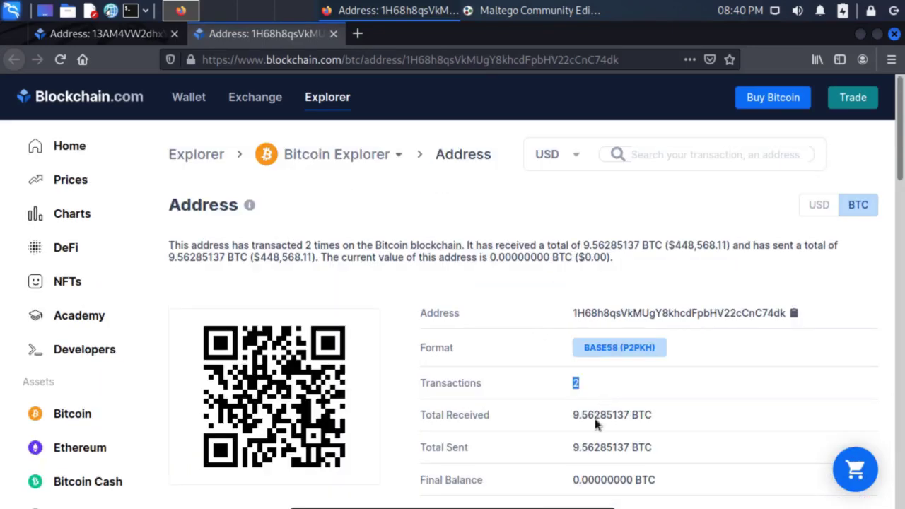
pyautogui.moveTo(674, 244); pyautogui.dragTo(724, 245)
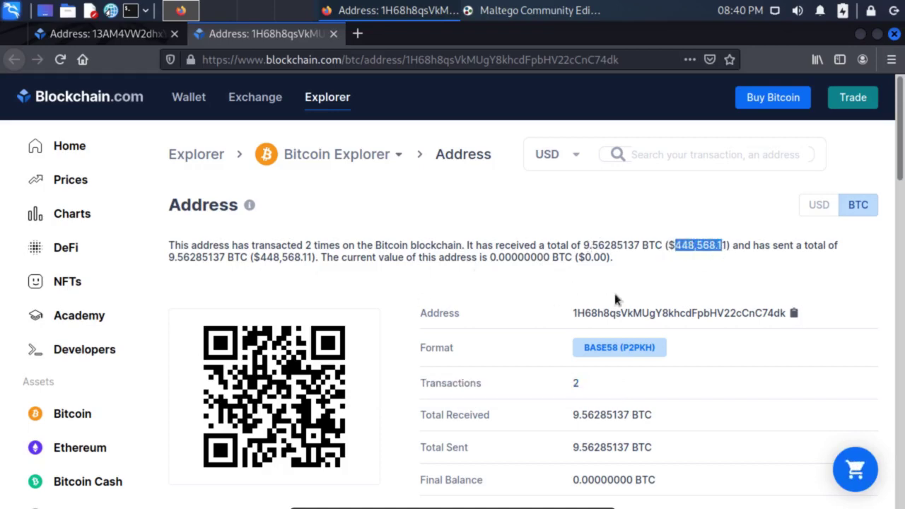
# - Highlight the 9.56285137 BTC received and the 9.46264100 and 0.10000000 BTC outputs
pyautogui.scroll(-6, 594, 294)
pyautogui.scroll(-2, 579, 297)
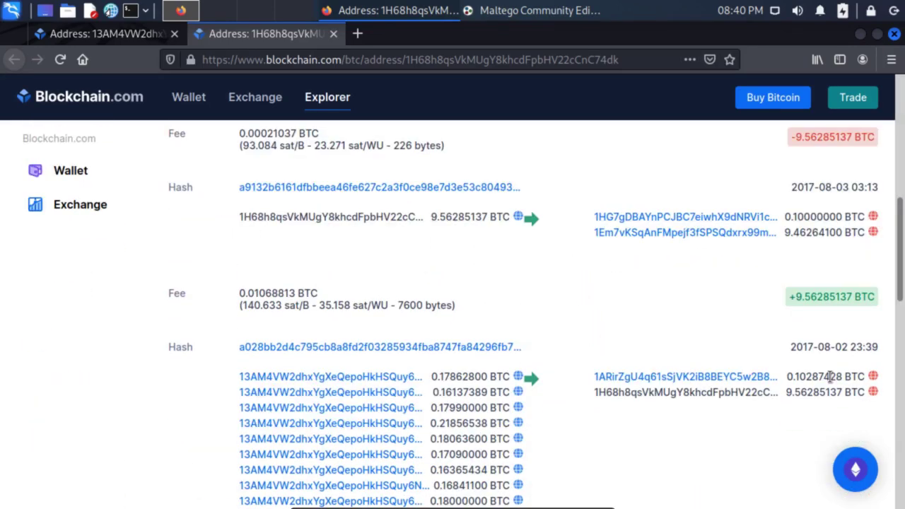
pyautogui.scroll(-2, 592, 295)
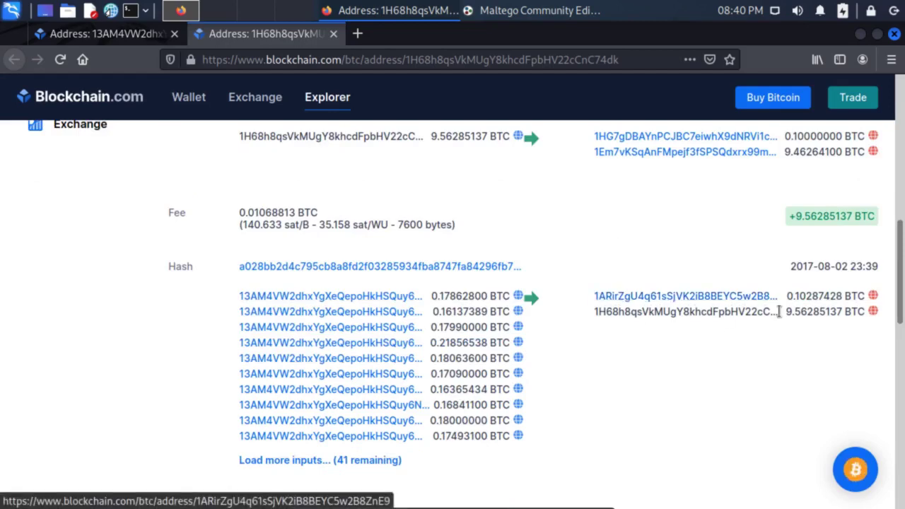
pyautogui.tripleClick(788, 311)
pyautogui.scroll(3, 755, 319)
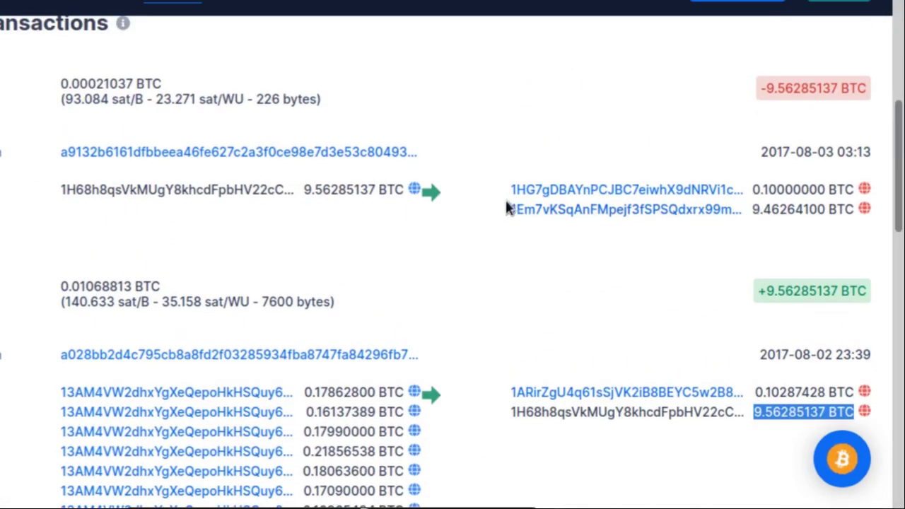
pyautogui.moveTo(754, 210); pyautogui.dragTo(851, 210)
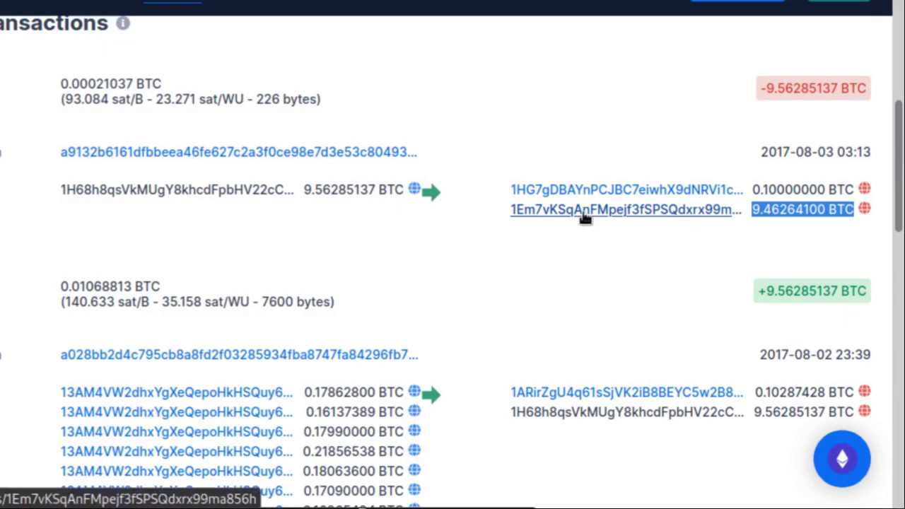
pyautogui.moveTo(753, 189); pyautogui.dragTo(838, 179)
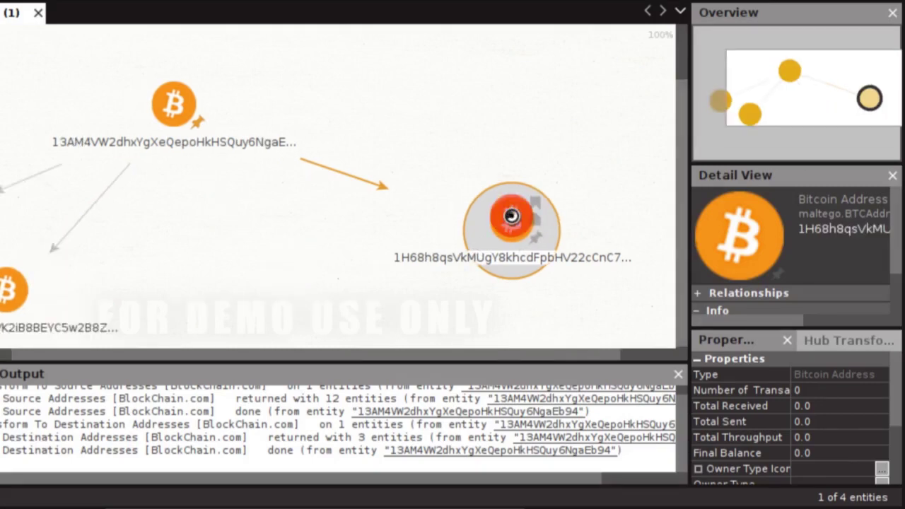
pyautogui.rightClick(513, 222)
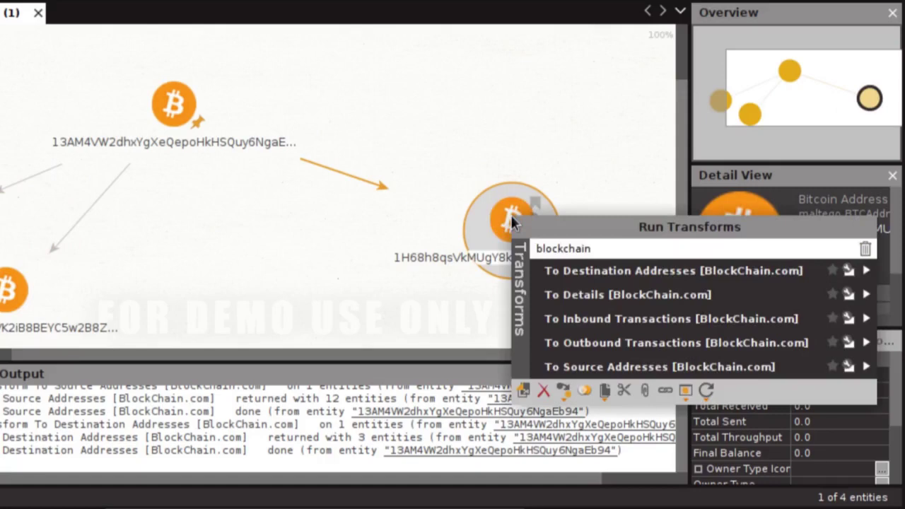
# - Run To Destination Addresses on the 9.56 BTC address and select the 1Em7vKSq… node that received 9.46 BTC
pyautogui.click(618, 272)
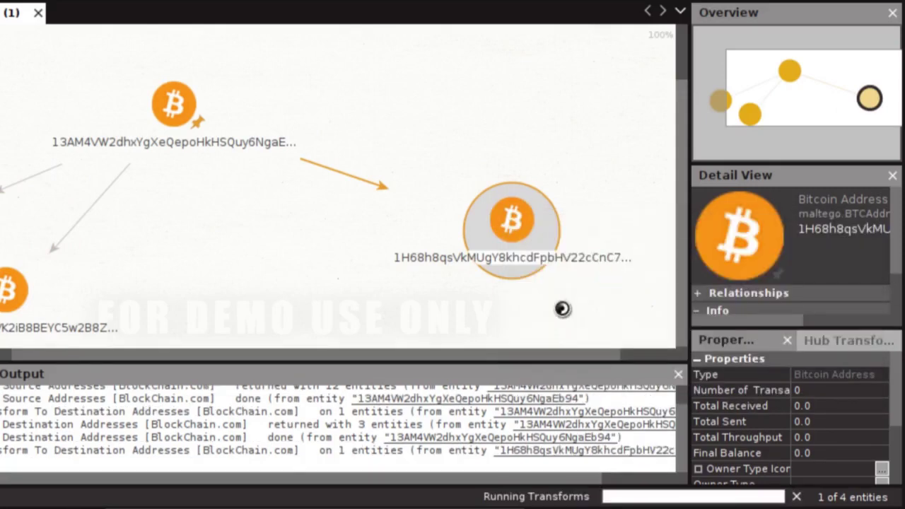
pyautogui.click(378, 359)
pyautogui.moveTo(422, 367); pyautogui.dragTo(558, 362)
pyautogui.click(684, 127)
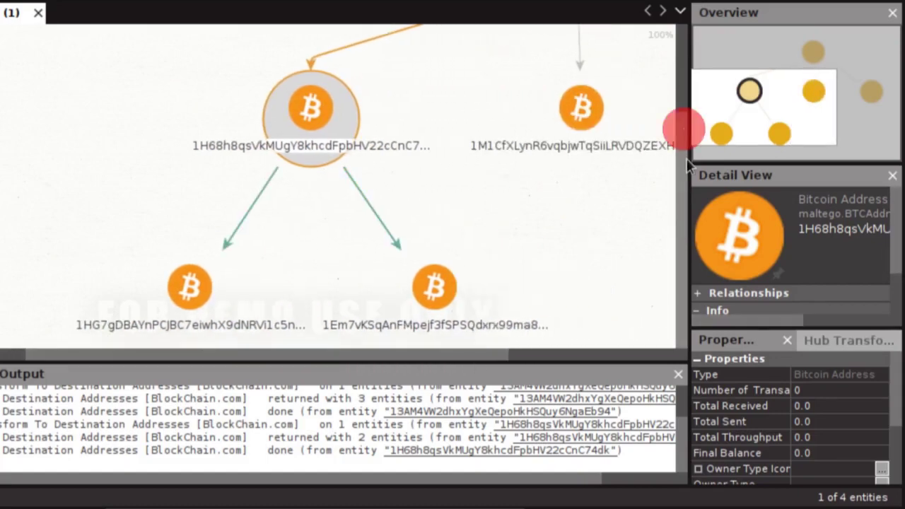
pyautogui.click(550, 334)
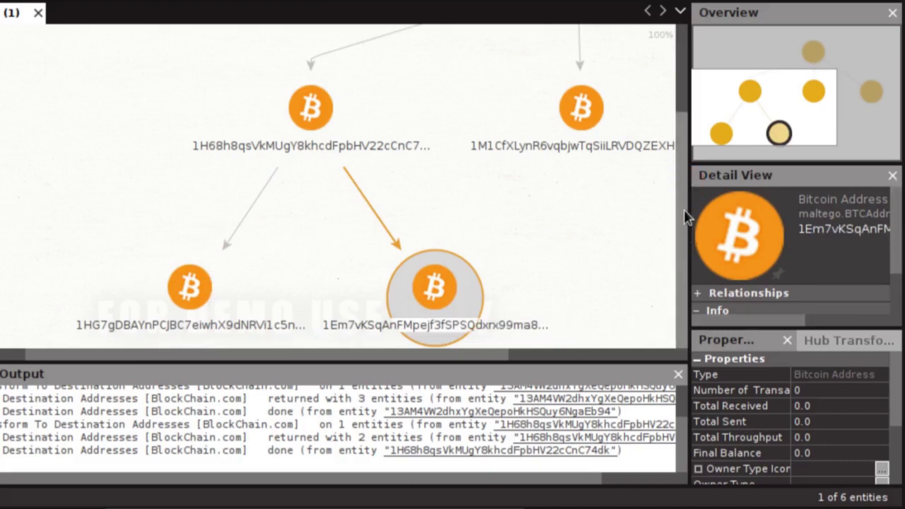
# - Run To Destination Addresses [BlockChain.com] on 1Em7vKSq…, adding its five destination addresses
pyautogui.rightClick(438, 302)
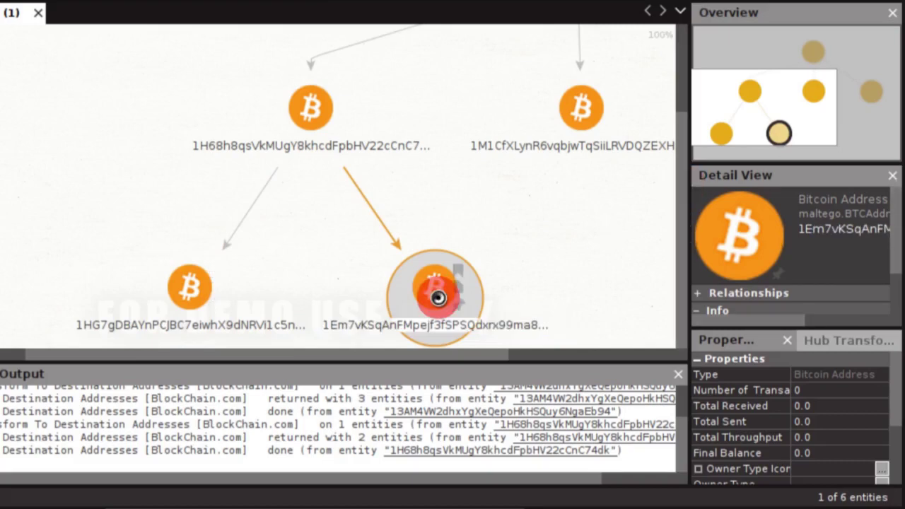
pyautogui.click(481, 350)
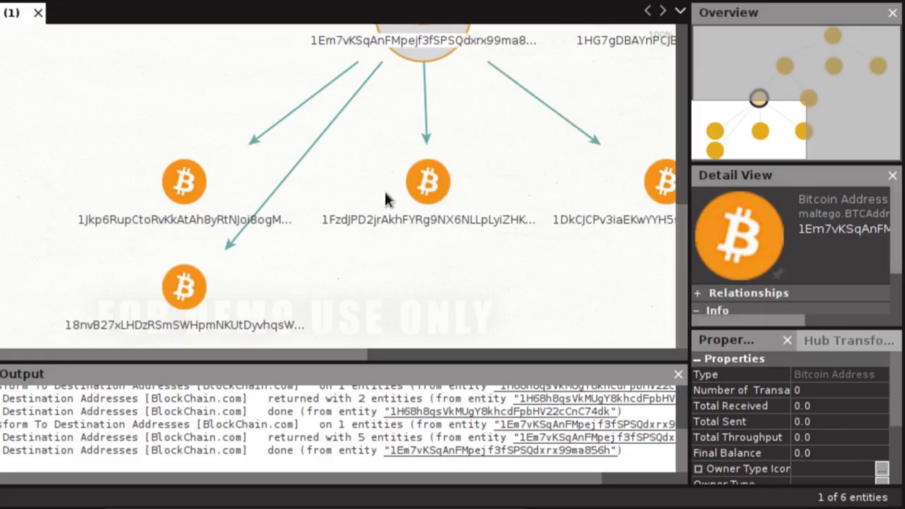
pyautogui.scroll(-2, 830, 268)
pyautogui.scroll(-1, 831, 267)
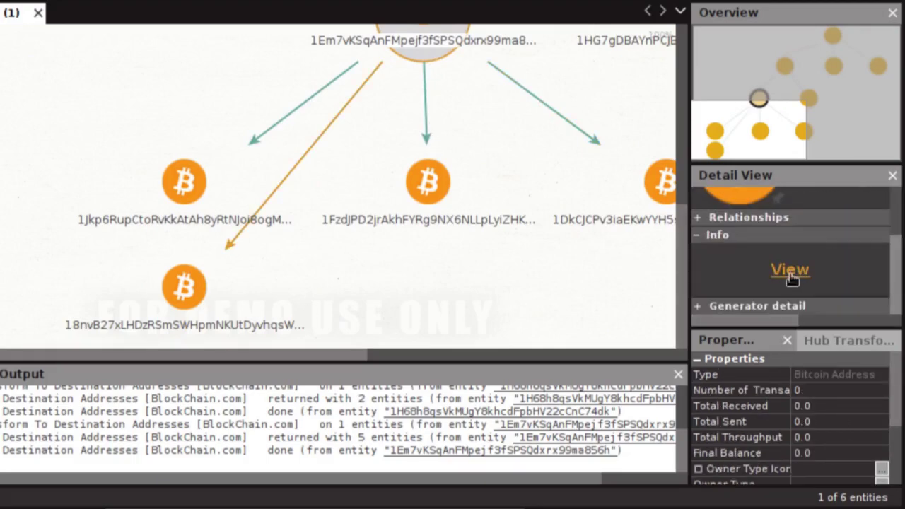
# - Open 1Em7vKSq… on blockchain.com and highlight its 32.72 BTC received and other totals
pyautogui.click(790, 269)
pyautogui.moveTo(572, 213); pyautogui.dragTo(600, 214)
pyautogui.scroll(3, 609, 318)
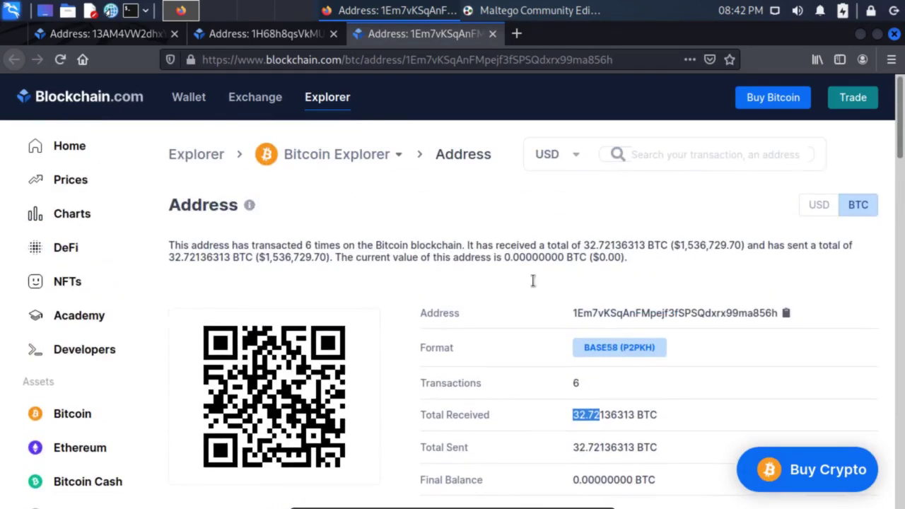
pyautogui.moveTo(676, 246); pyautogui.dragTo(717, 245)
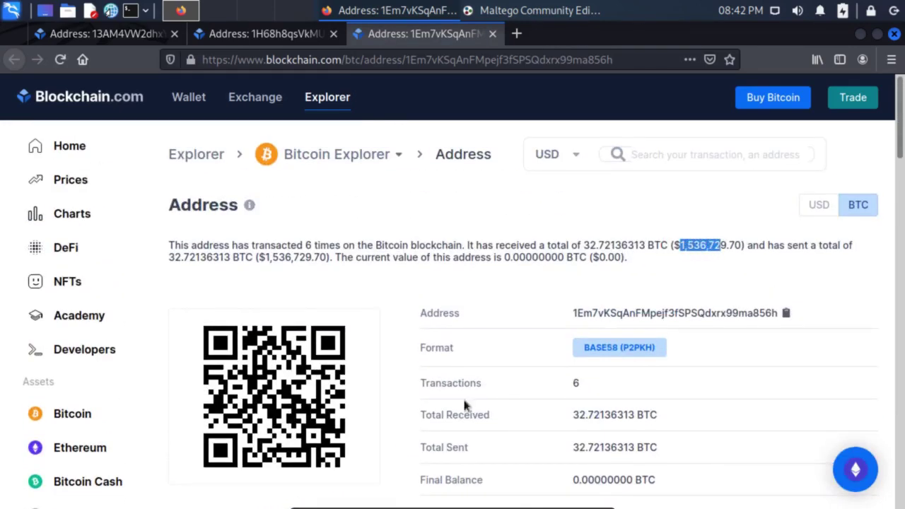
pyautogui.scroll(-5, 564, 336)
pyautogui.scroll(-1, 564, 343)
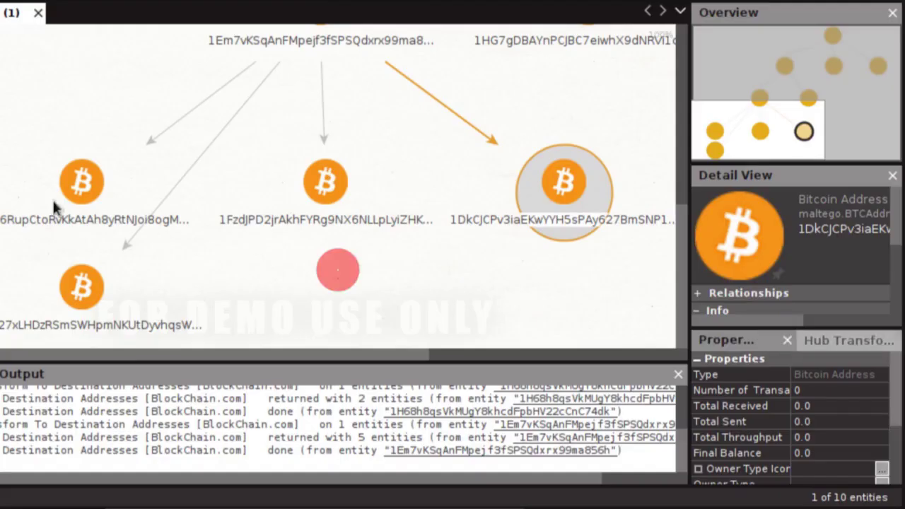
# - Zoom out to show the full chain of 10 addresses and 9 links, selecting the starting address
pyautogui.click(333, 266)
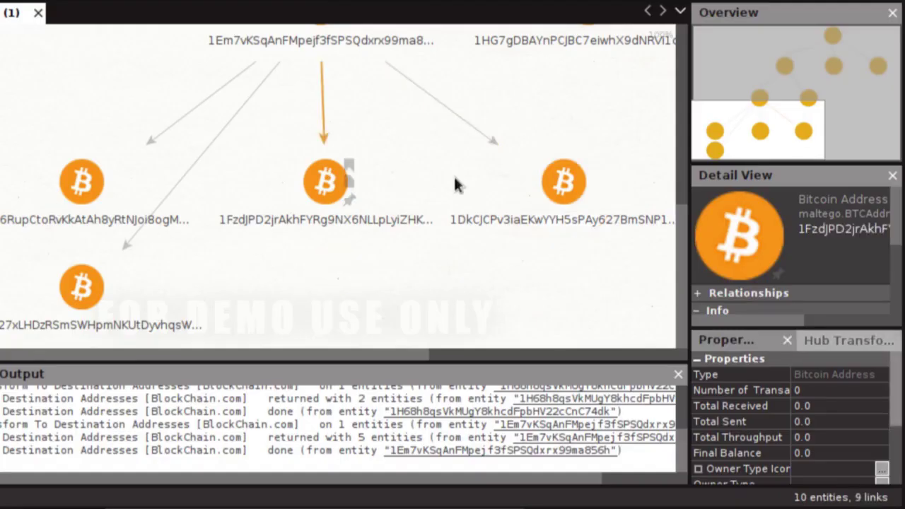
pyautogui.scroll(-5, 354, 304)
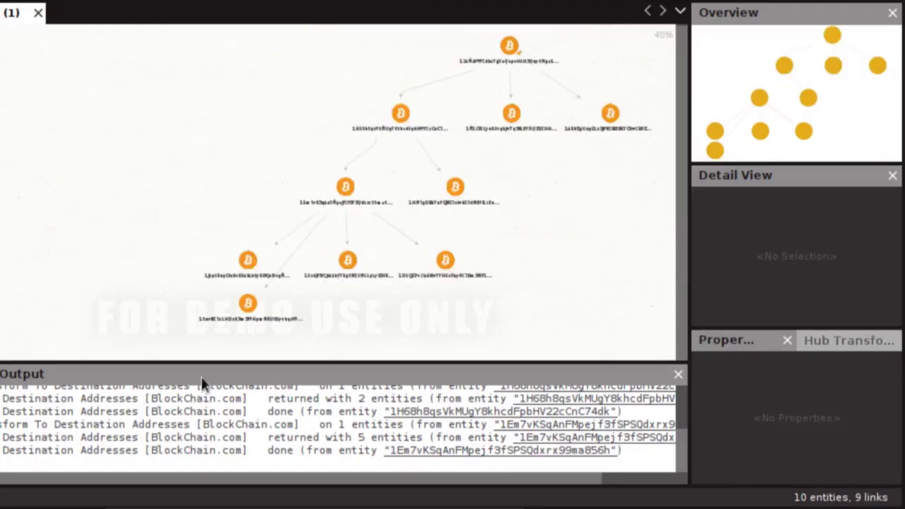
pyautogui.click(509, 46)
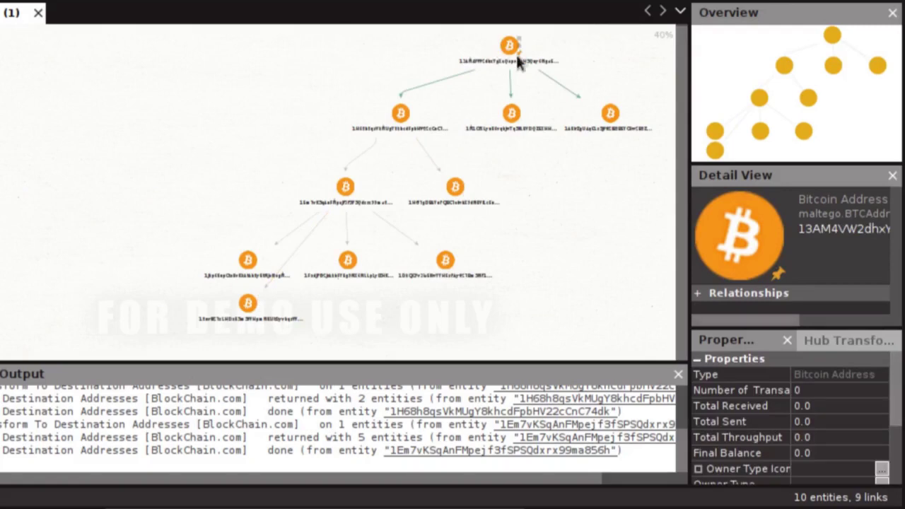
pyautogui.moveTo(643, 159); pyautogui.dragTo(632, 115)
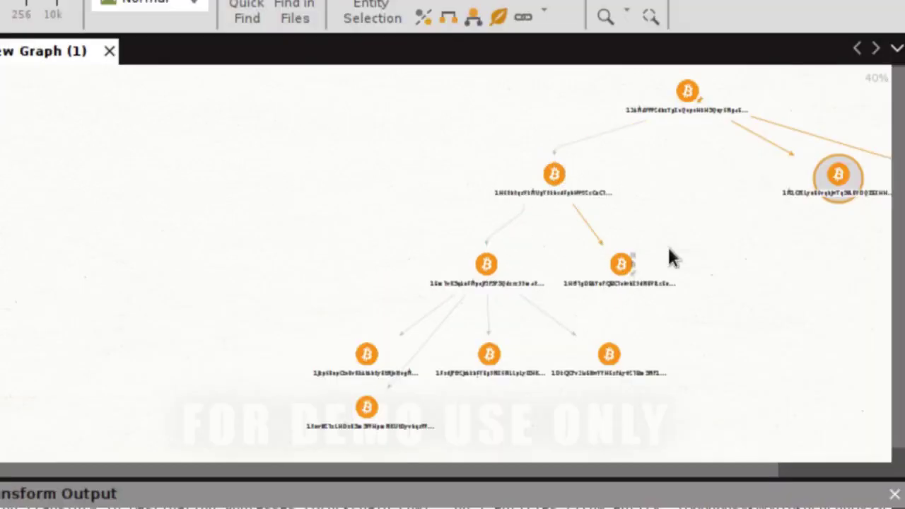
# - Delete the 1HG7gDBAY… address that received 0.10000000 BTC from the graph
pyautogui.click(620, 264)
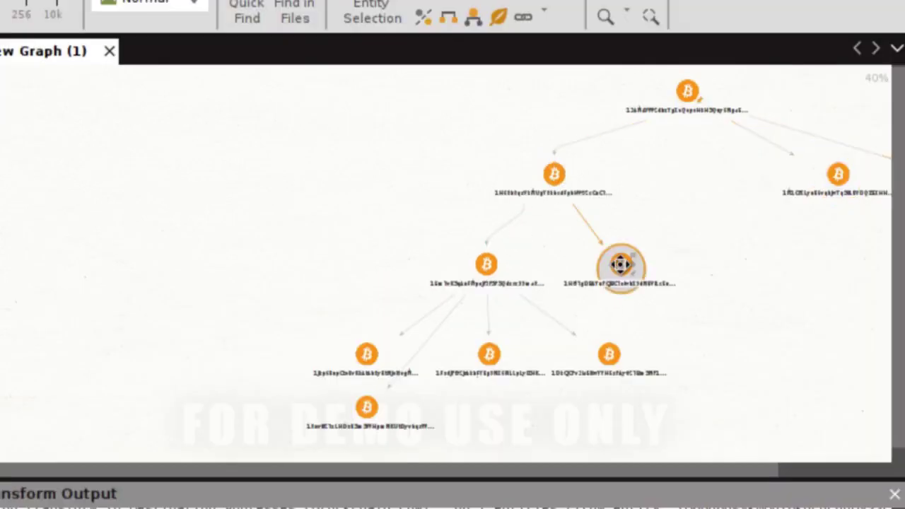
pyautogui.moveTo(620, 262); pyautogui.dragTo(717, 238)
pyautogui.rightClick(707, 227)
pyautogui.click(764, 378)
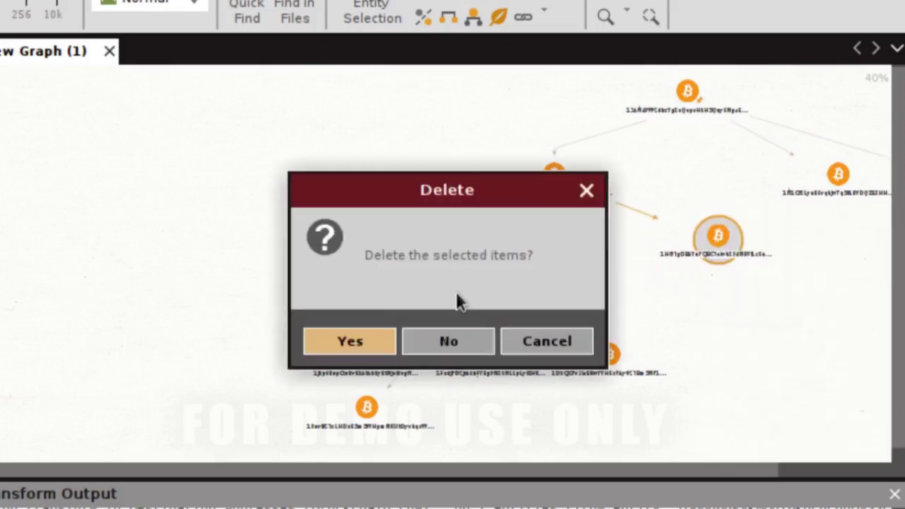
pyautogui.click(357, 344)
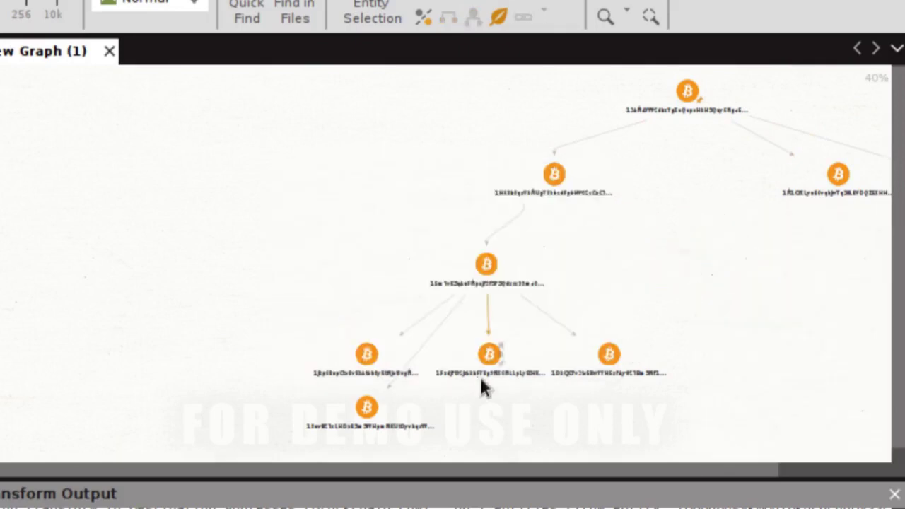